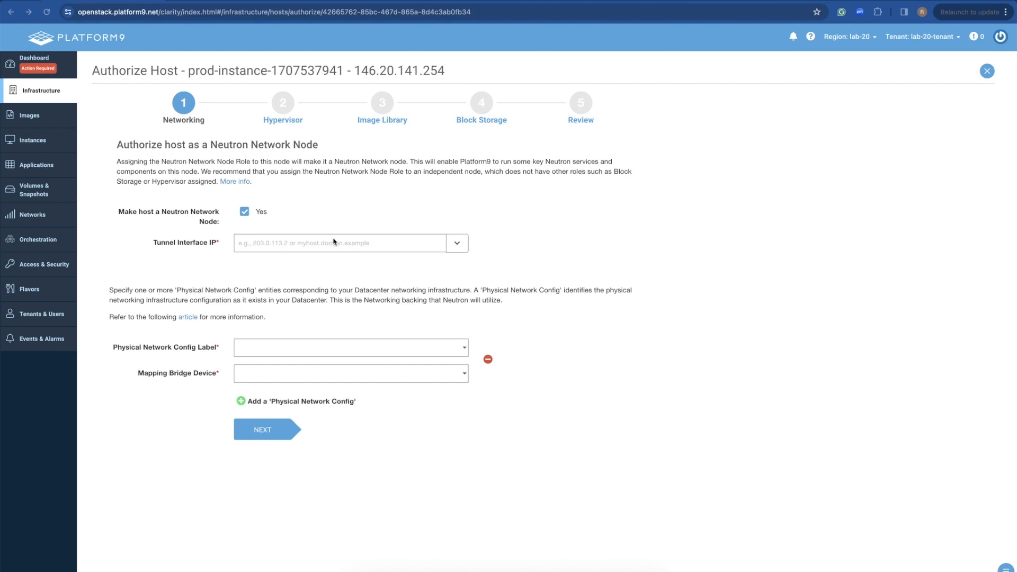
# Set the Neutron network node's tunnel interface IP to 192.168.5.31 (bond0.3497)
pyautogui.click(455, 245)
pyautogui.click(455, 246)
pyautogui.click(455, 248)
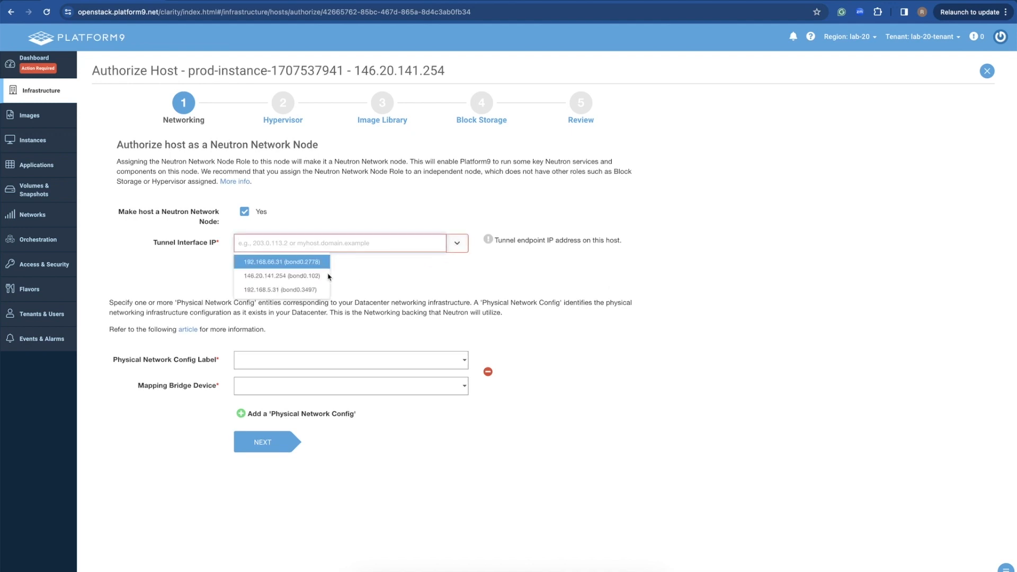
pyautogui.click(290, 289)
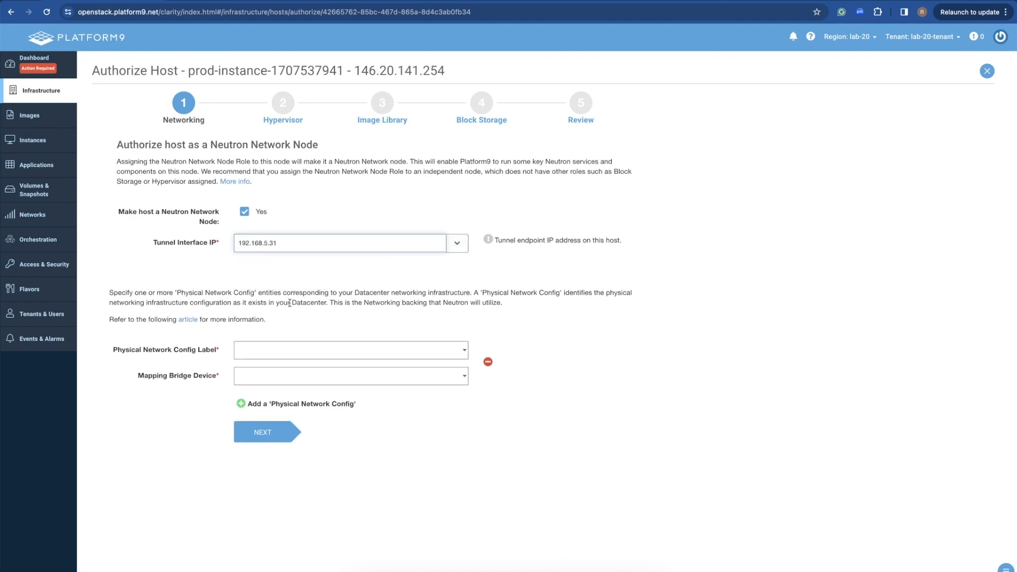
# Map the physical network config label external to bridge device br-ext and continue to the hypervisor settings
pyautogui.click(347, 350)
pyautogui.click(328, 363)
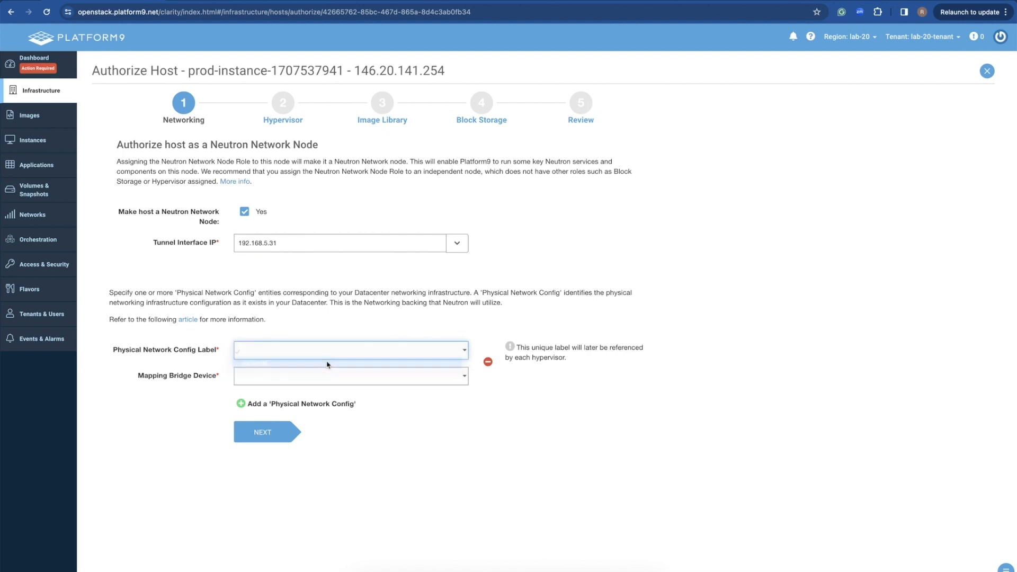
pyautogui.click(339, 376)
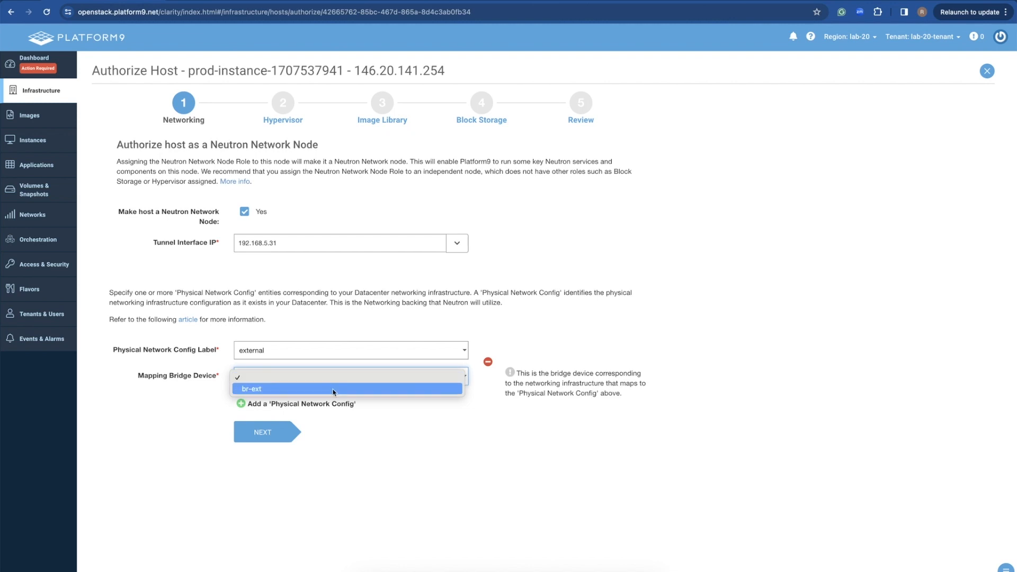
pyautogui.click(334, 390)
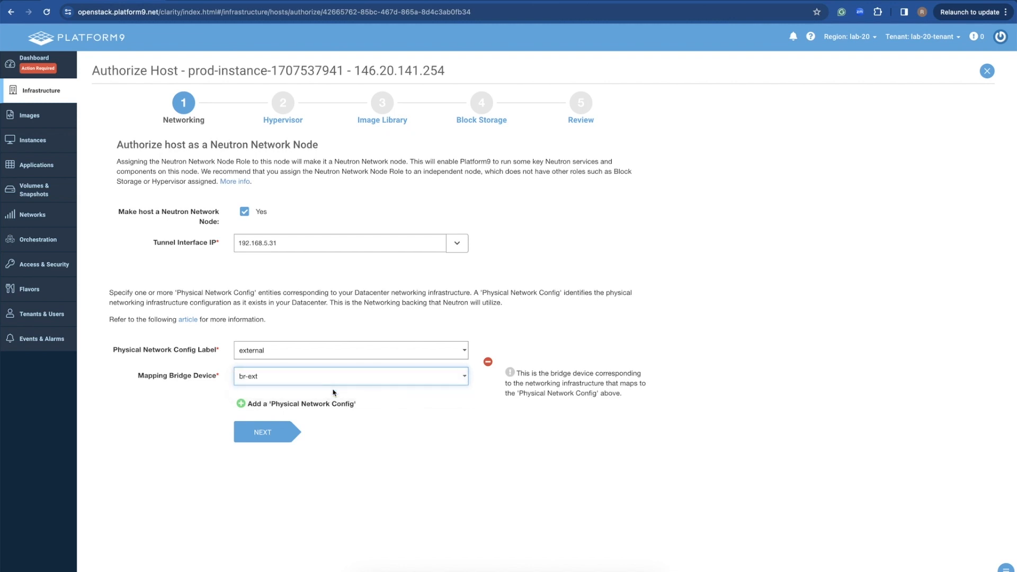
pyautogui.click(275, 431)
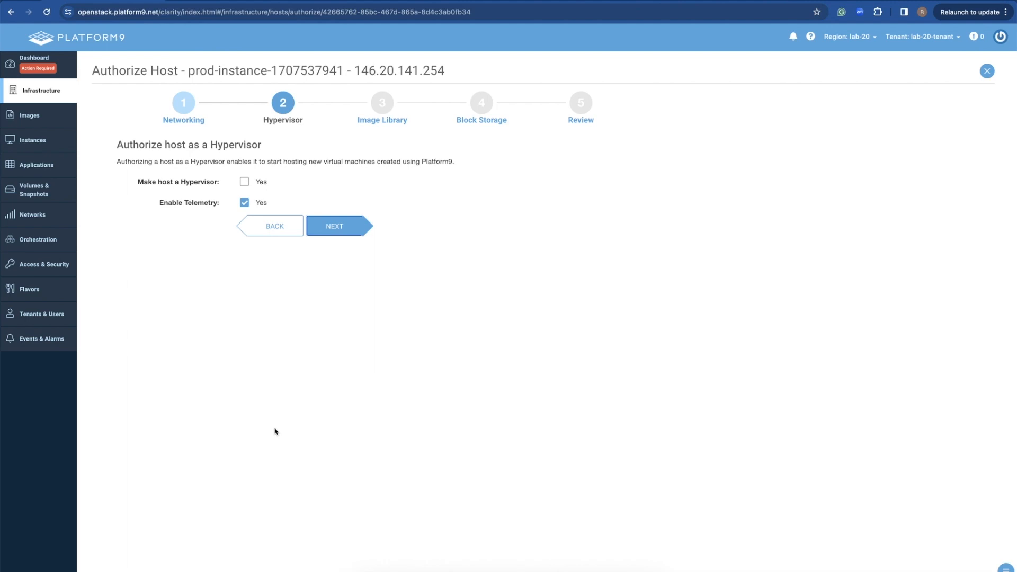
# Make the host a hypervisor with VM console access point 146.20.141.254, keeping the other defaults, and continue
pyautogui.click(244, 182)
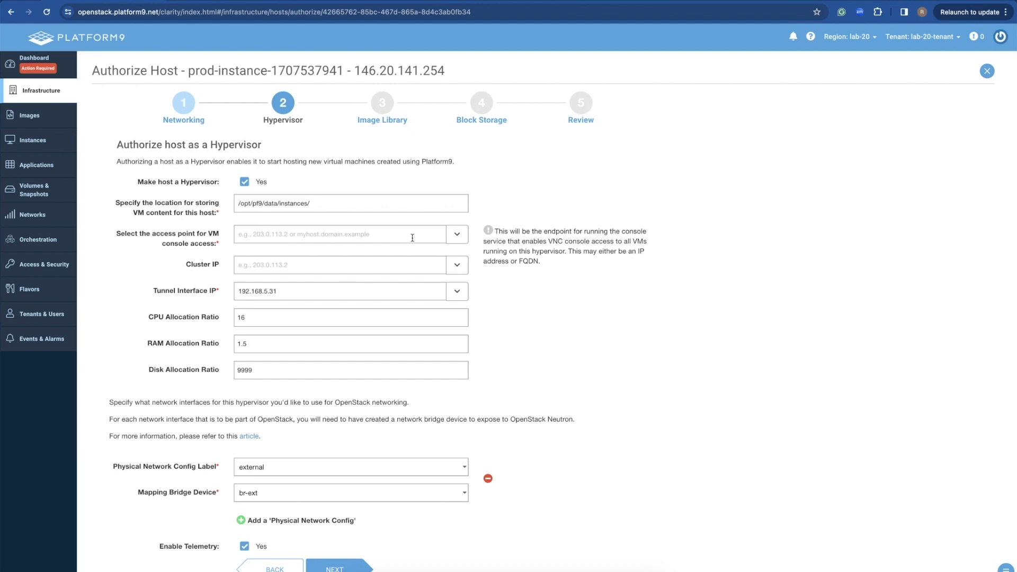
pyautogui.click(457, 236)
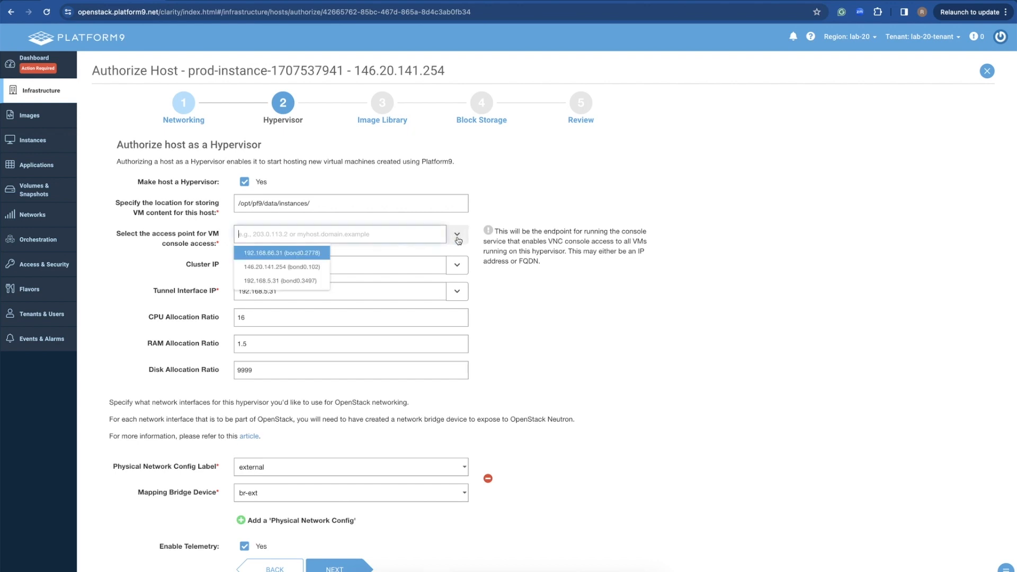
pyautogui.click(296, 267)
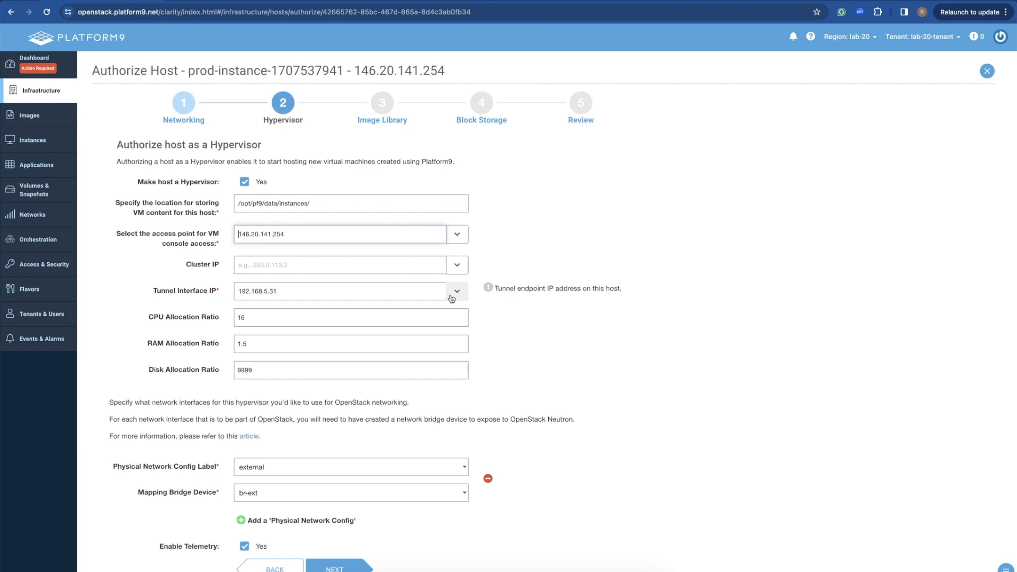
pyautogui.scroll(-2, 451, 298)
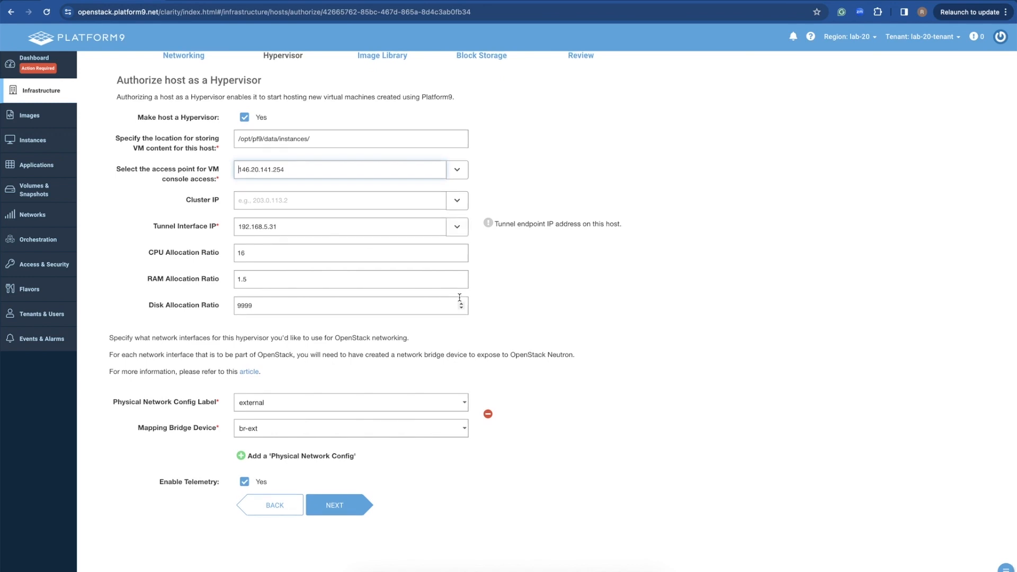
pyautogui.moveTo(290, 407)
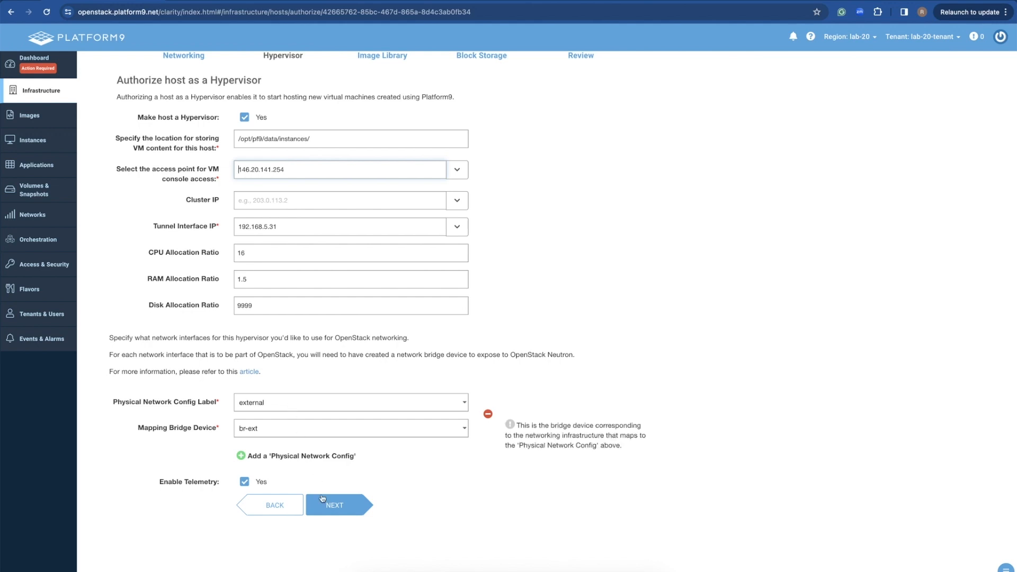
pyautogui.click(335, 504)
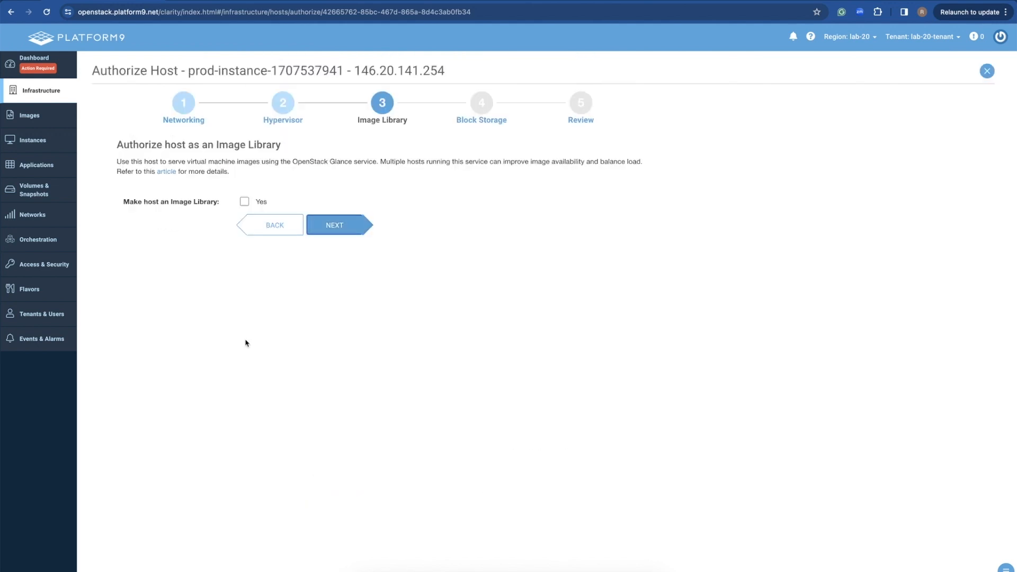
pyautogui.click(355, 232)
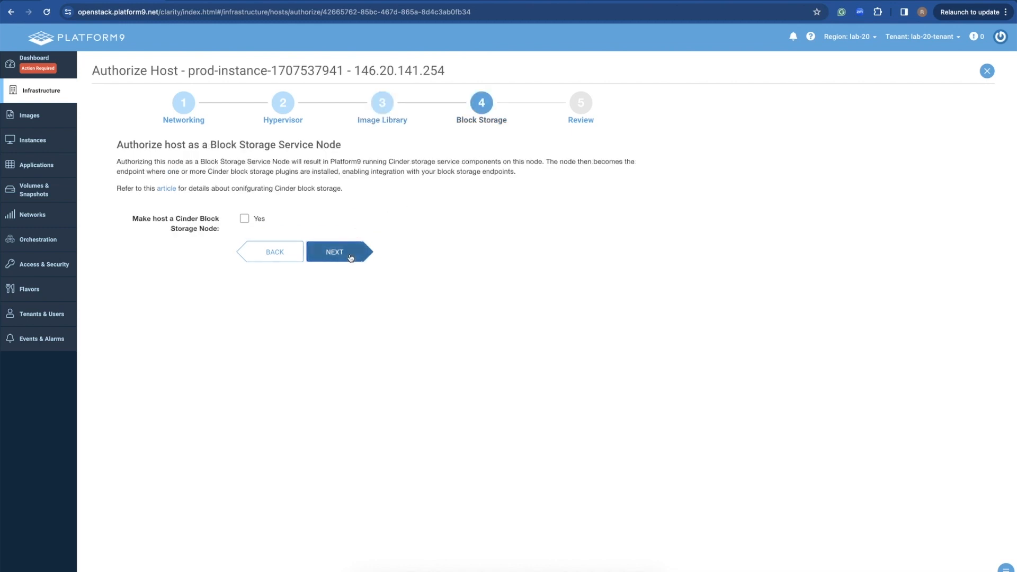
pyautogui.click(350, 258)
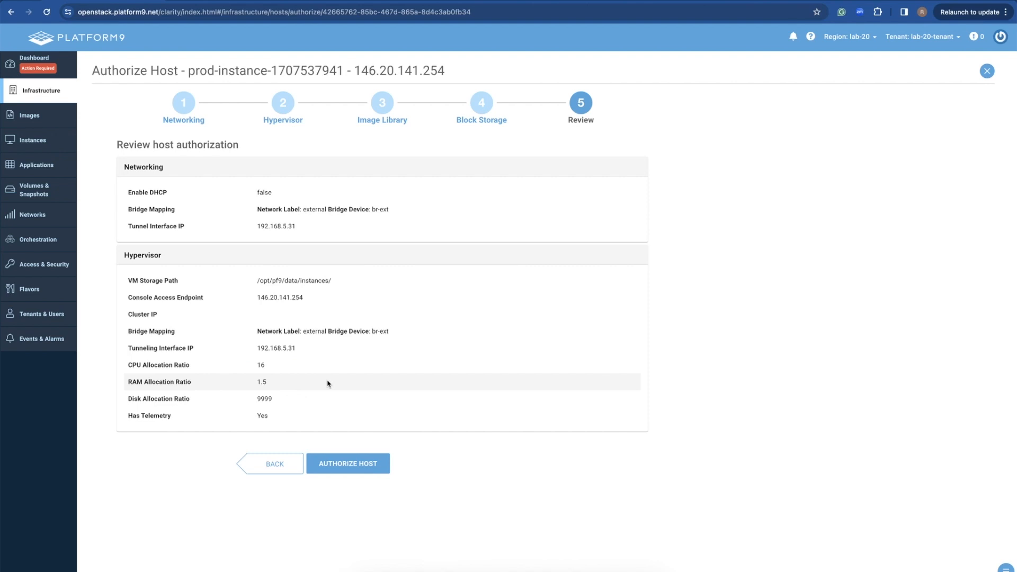
pyautogui.click(357, 464)
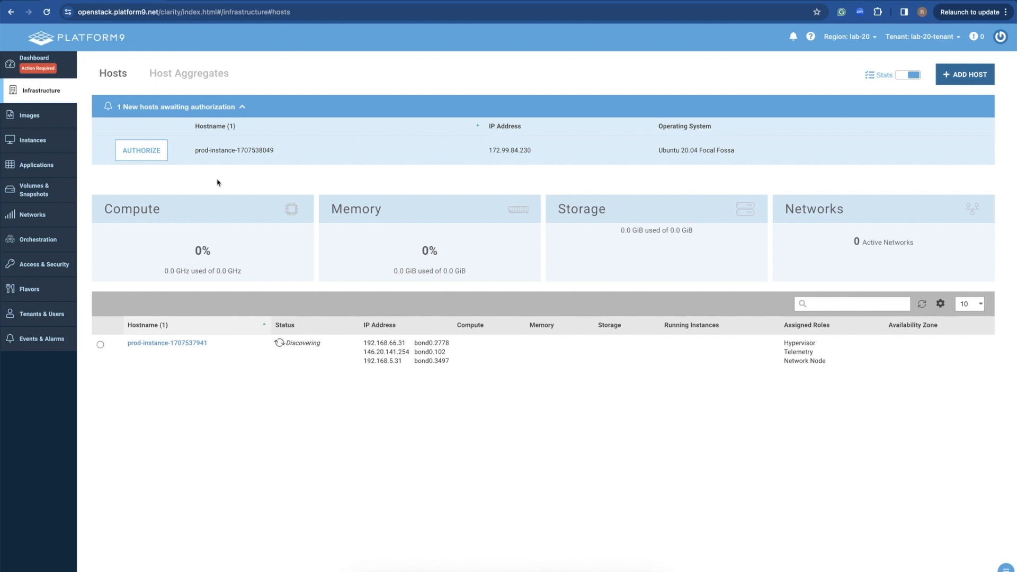
pyautogui.click(142, 151)
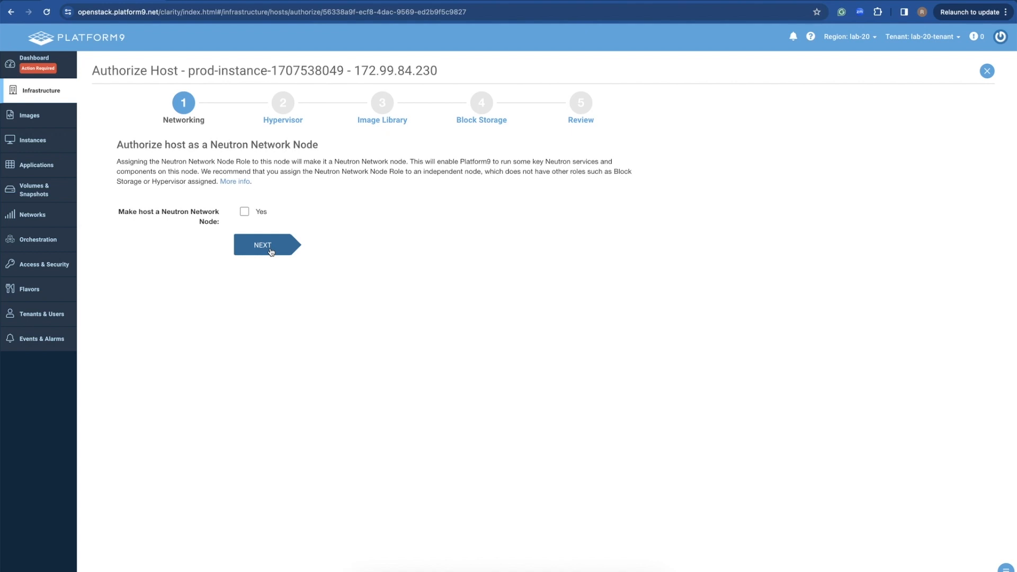
pyautogui.click(268, 246)
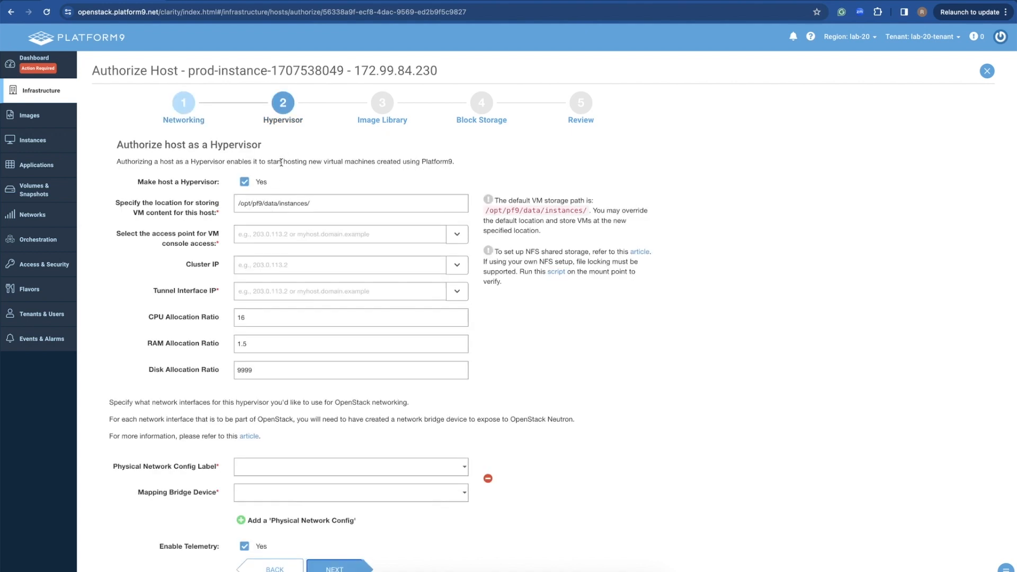
pyautogui.scroll(-2, 281, 162)
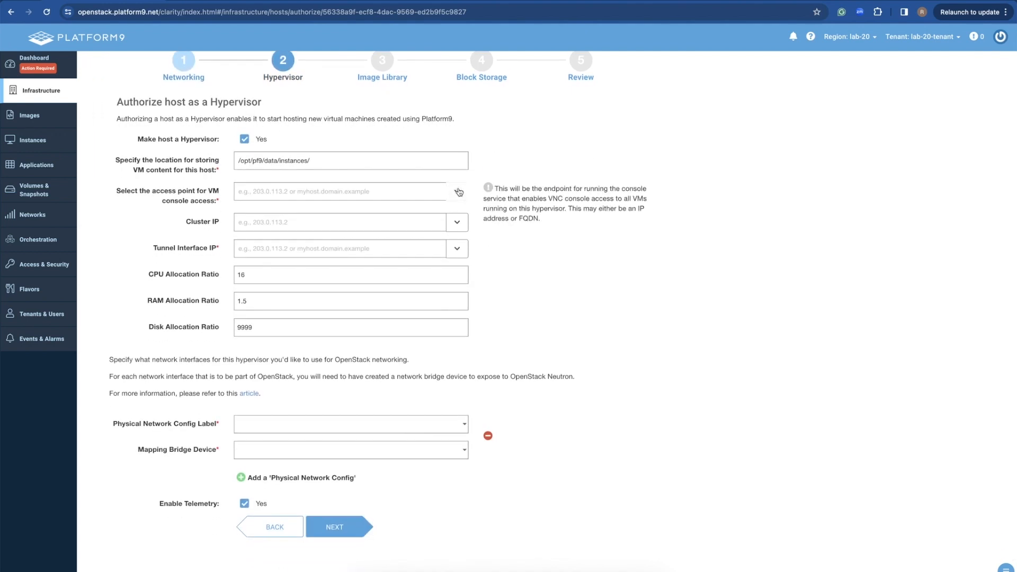
# Set the hypervisor's VM console access point to 172.99.84.230 and its tunnel interface IP to 192.168.5.50
pyautogui.click(459, 191)
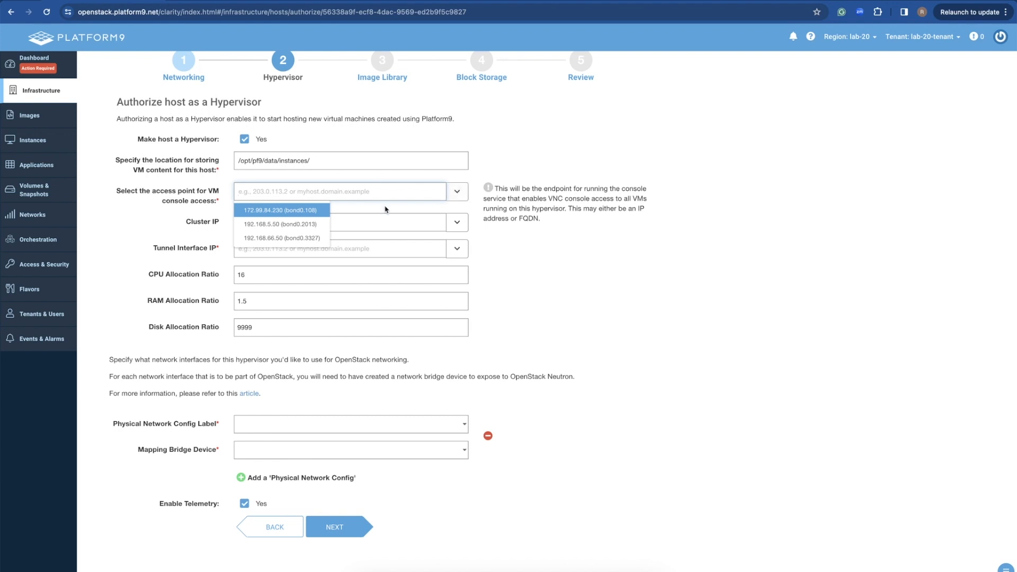
pyautogui.scroll(2, 386, 207)
pyautogui.click(267, 253)
pyautogui.click(458, 294)
pyautogui.click(275, 325)
# Map the hypervisor's network label external to bridge device br-ext, keep telemetry enabled, and continue to the image library settings
pyautogui.scroll(-3, 392, 392)
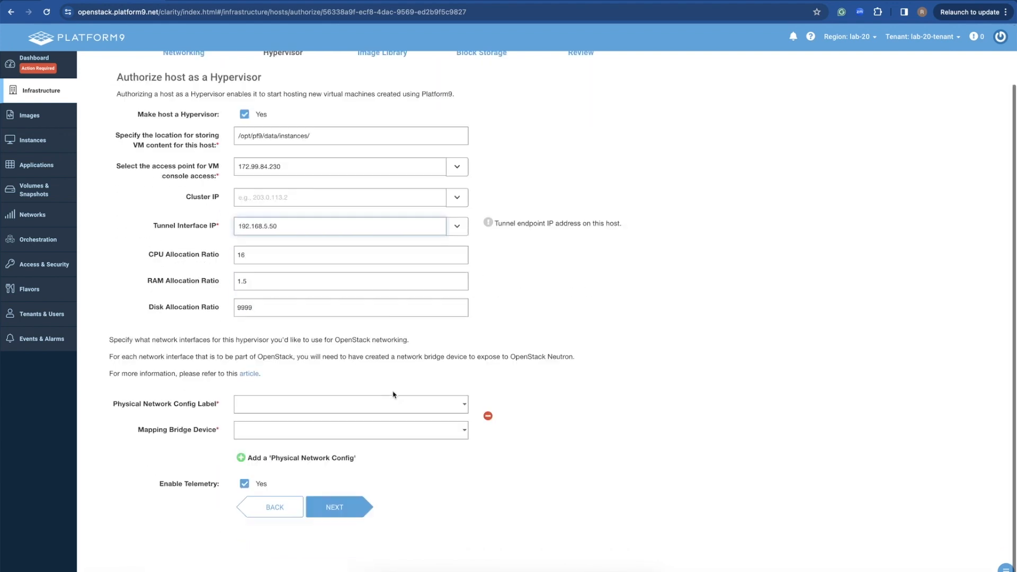
pyautogui.click(351, 404)
pyautogui.click(334, 421)
pyautogui.click(339, 429)
pyautogui.click(335, 445)
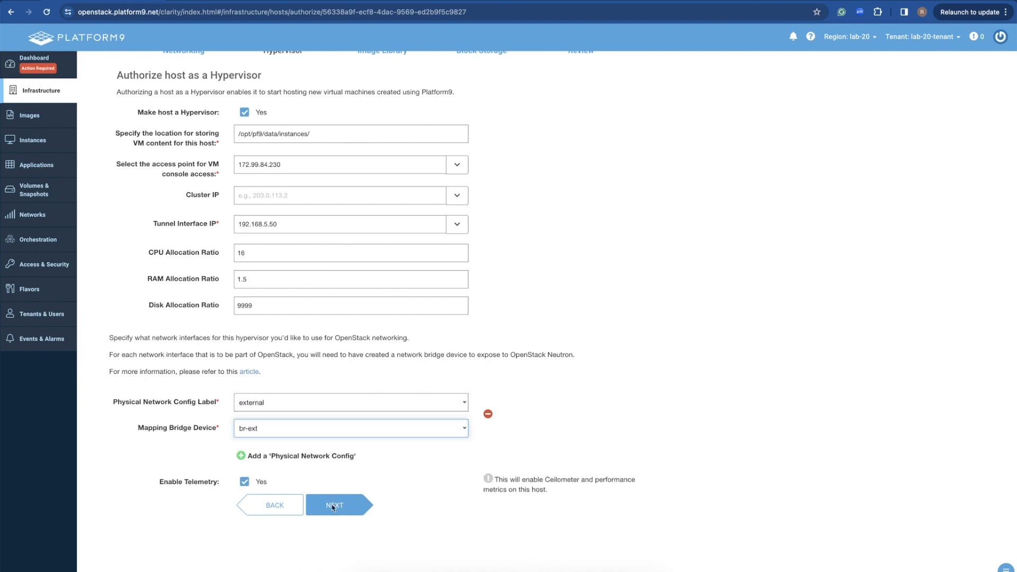
pyautogui.click(332, 508)
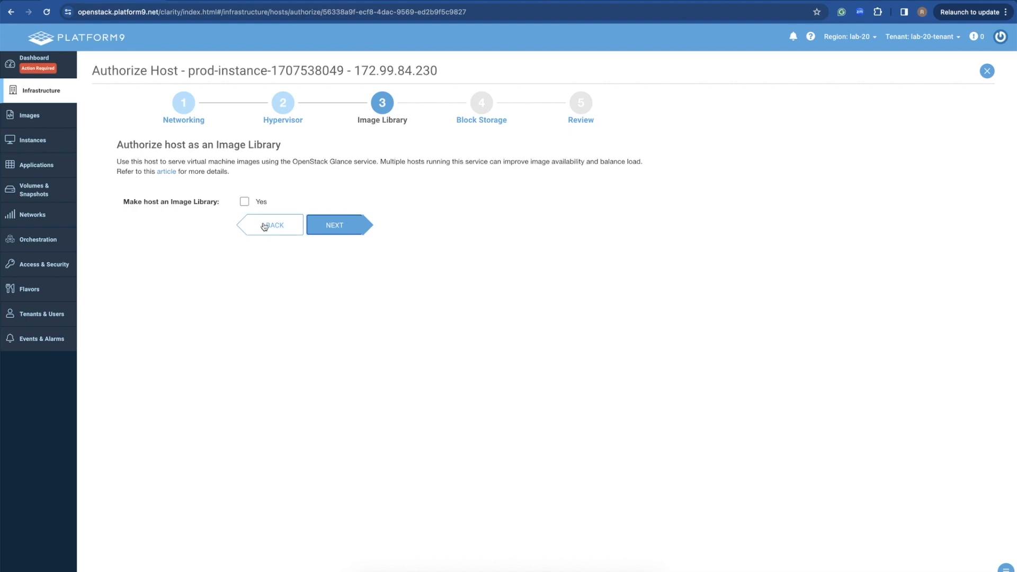
# Make the host an image library with the default storage path and access point 172.99.84.230
pyautogui.click(242, 202)
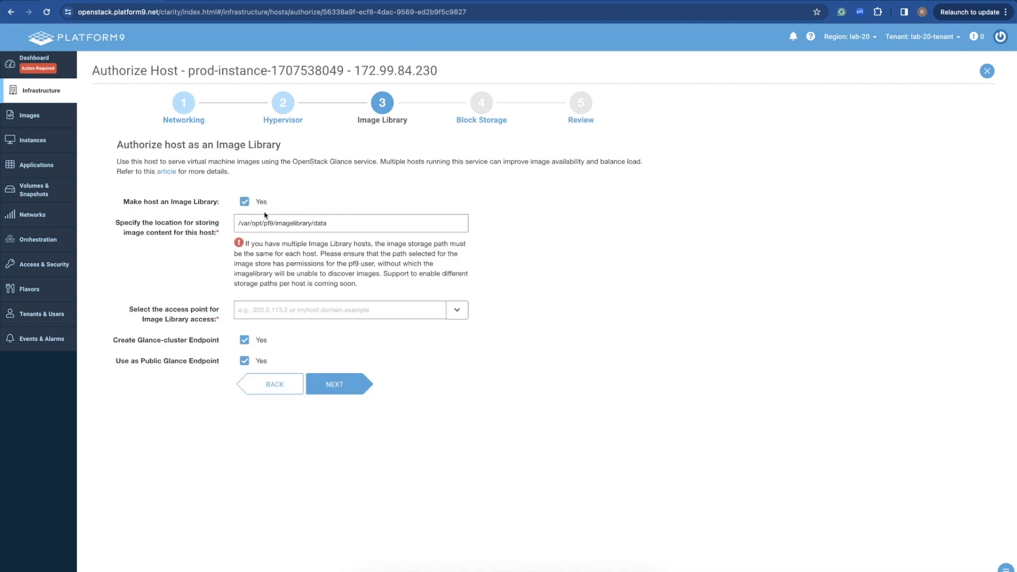
pyautogui.moveTo(290, 223)
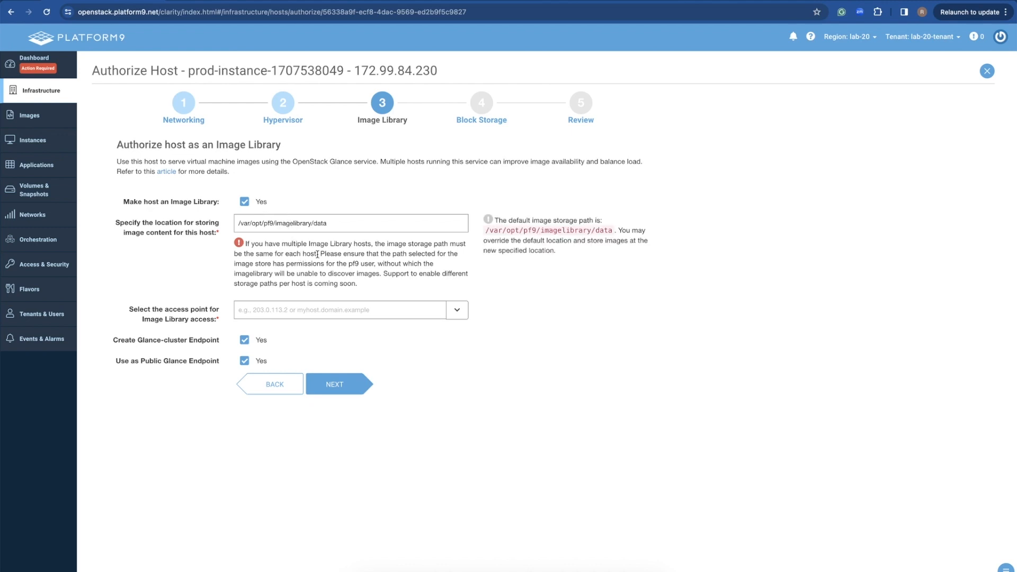
pyautogui.click(306, 310)
pyautogui.click(305, 329)
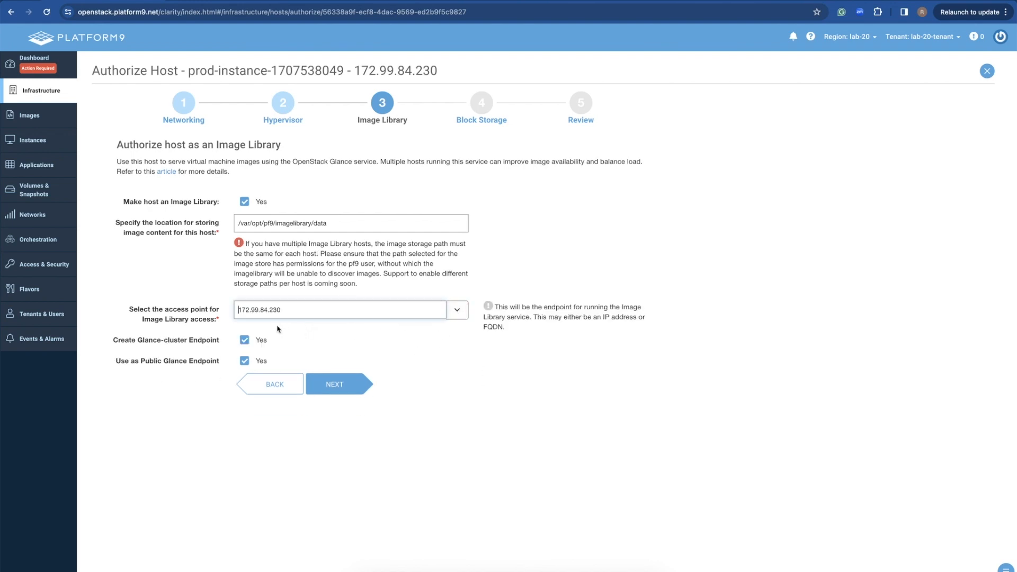
pyautogui.click(343, 384)
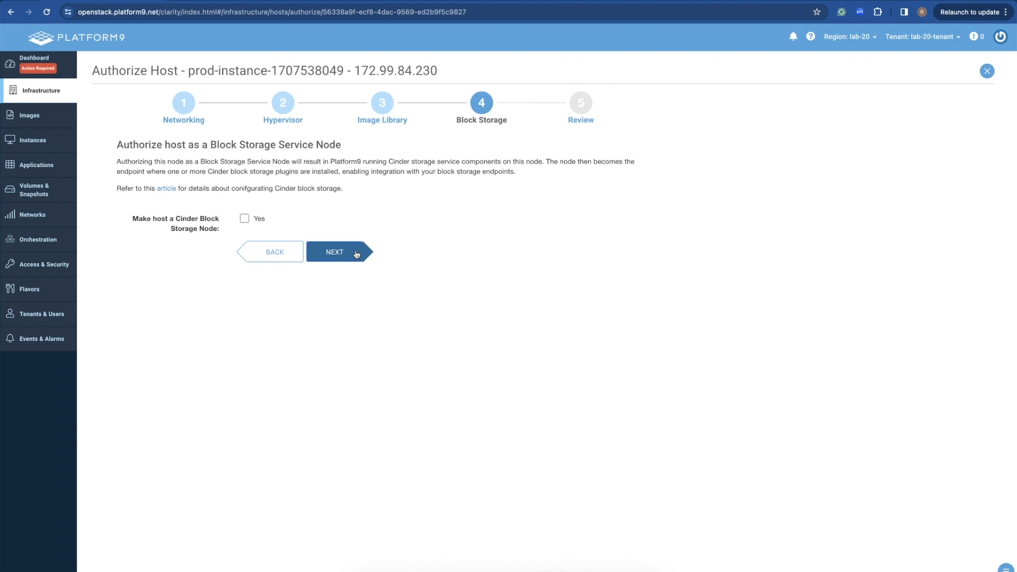
pyautogui.click(356, 255)
pyautogui.click(344, 446)
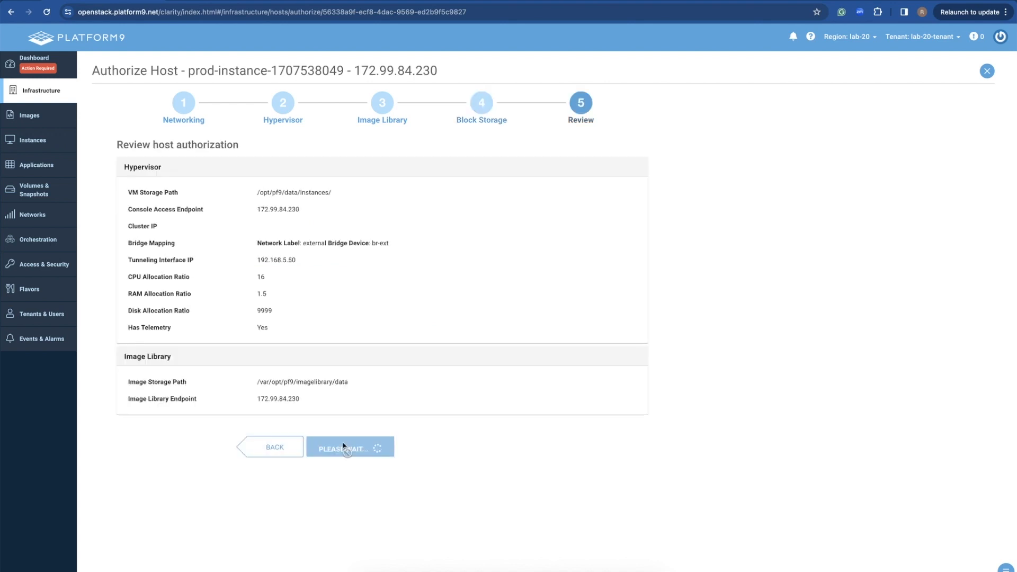